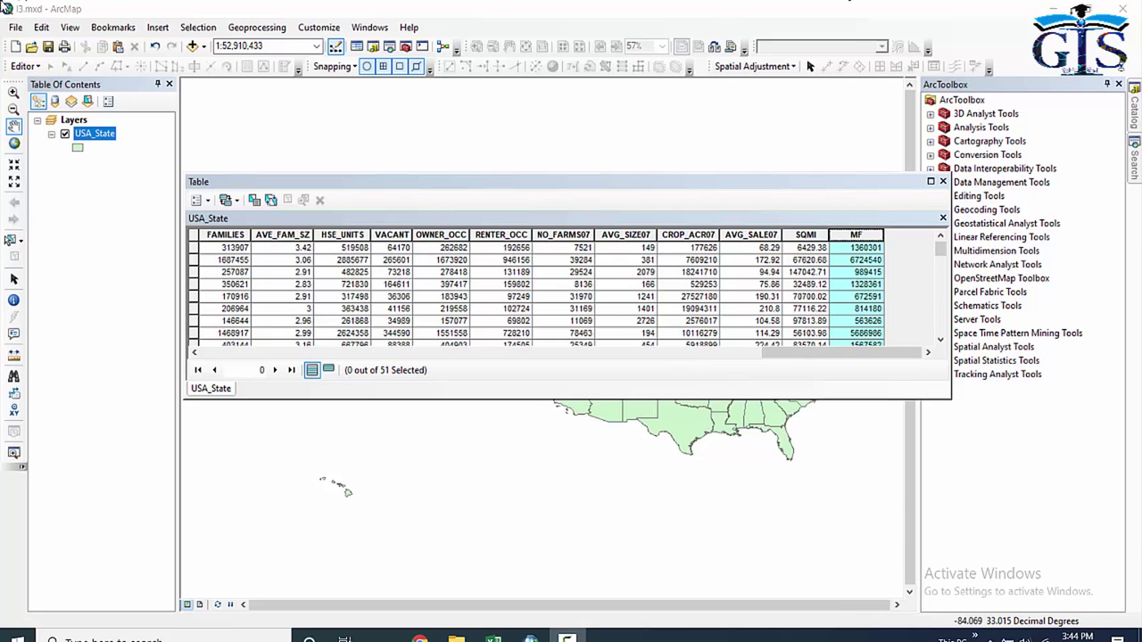
Bring up the Add Field dialog from Table Options and shift it slightly left.
left_click(198, 200)
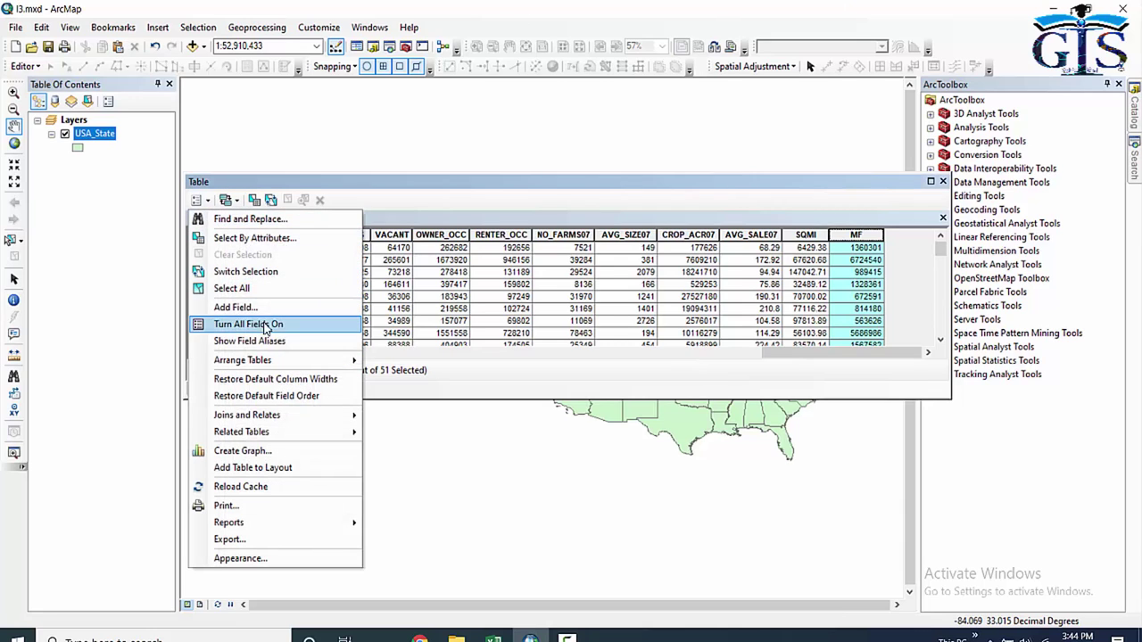
left_click(235, 307)
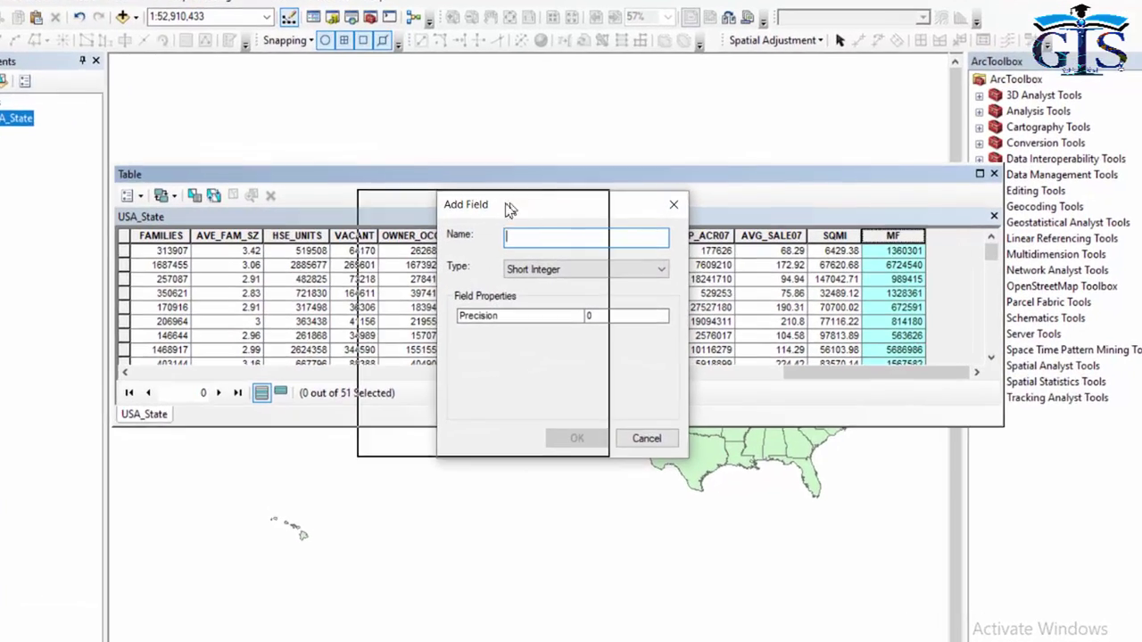
left_click_drag(509, 208, 379, 225)
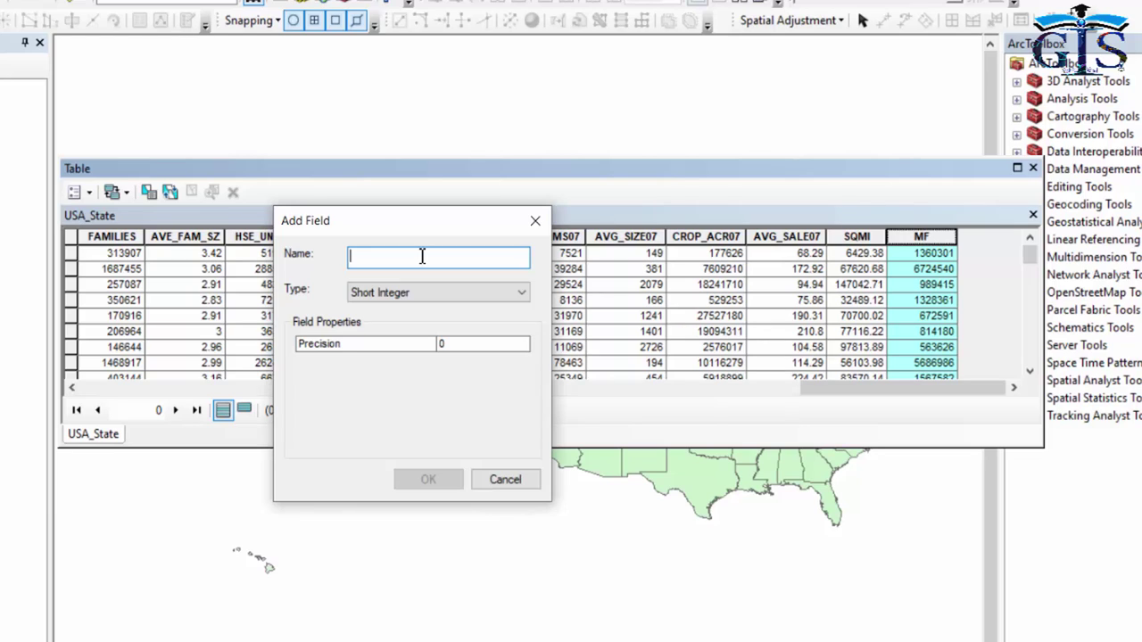
Try adding a field named 'm f' with precision 1, decline renaming to m_f, then cancel.
type("m")
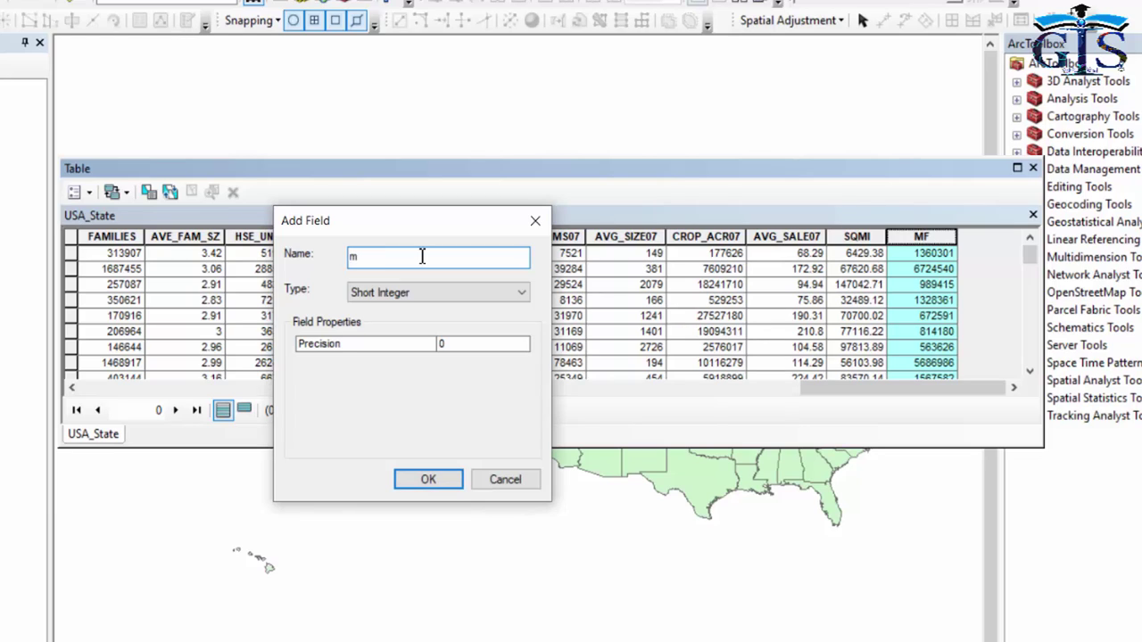
type(" f")
left_click(454, 345)
type("1")
left_click(429, 485)
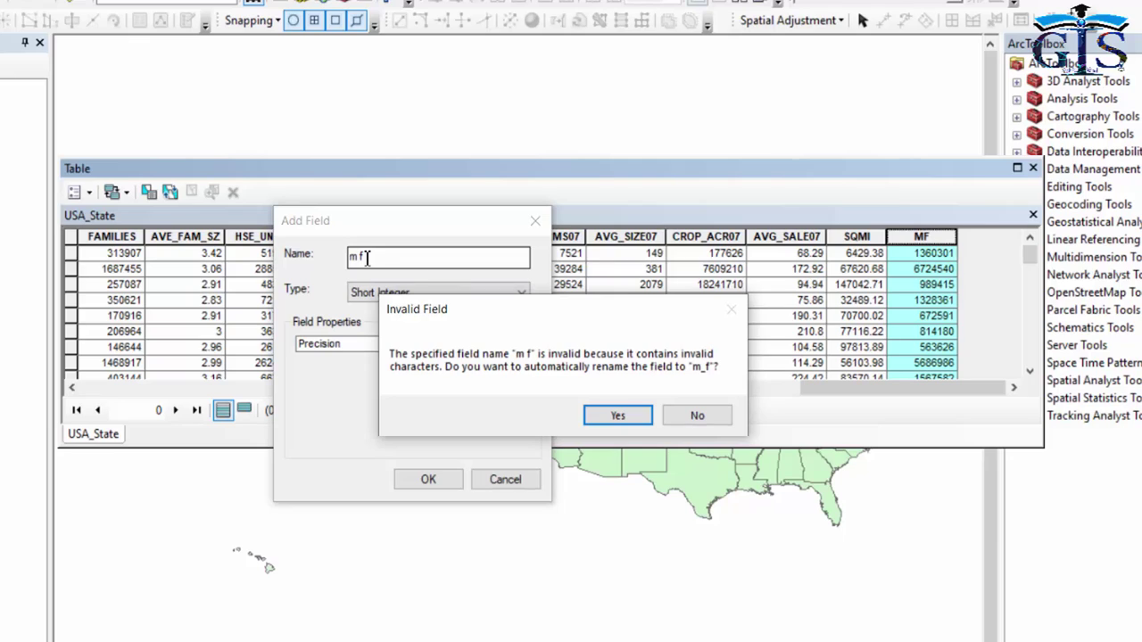
left_click(695, 415)
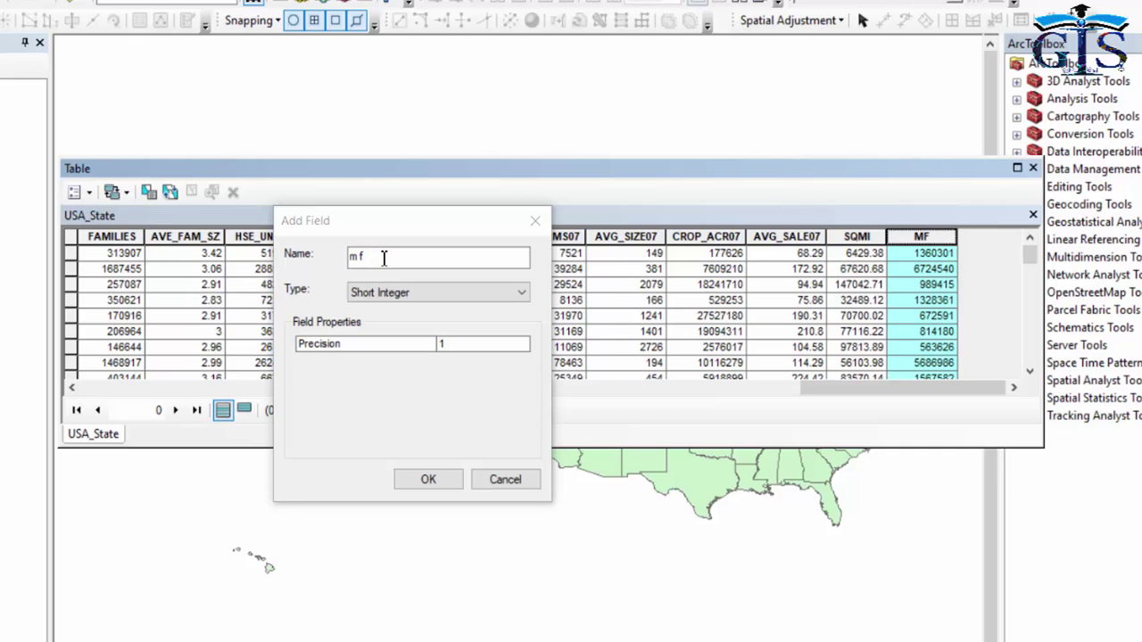
left_click(384, 258)
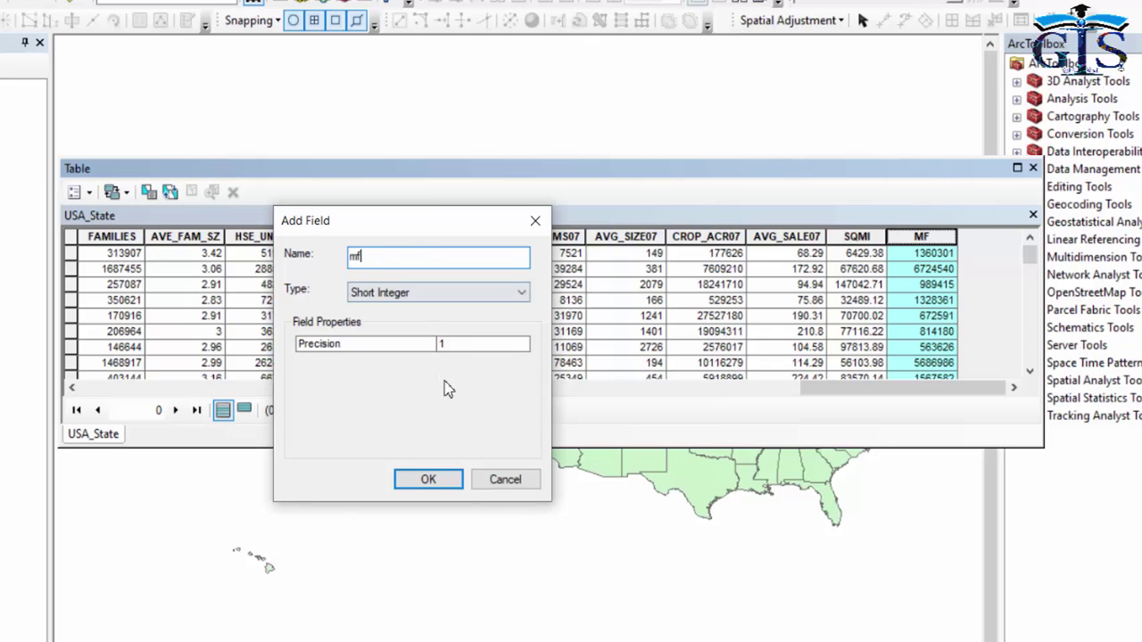
left_click(505, 479)
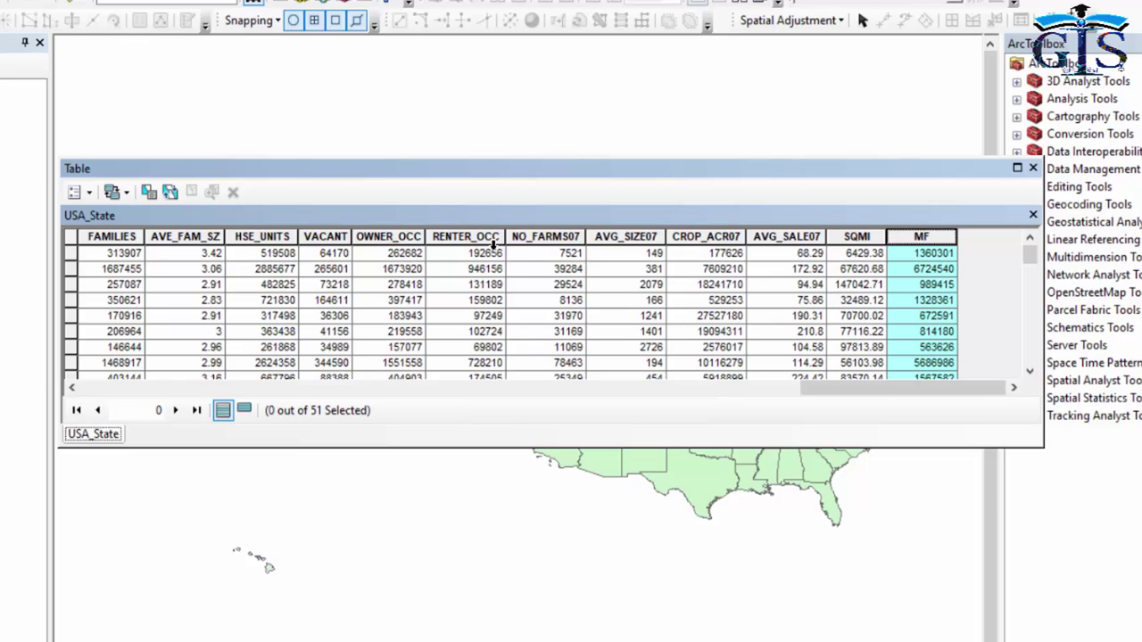
Show the MF field's properties (alias MF, Double type) in a dialog moved to the left.
right_click(933, 246)
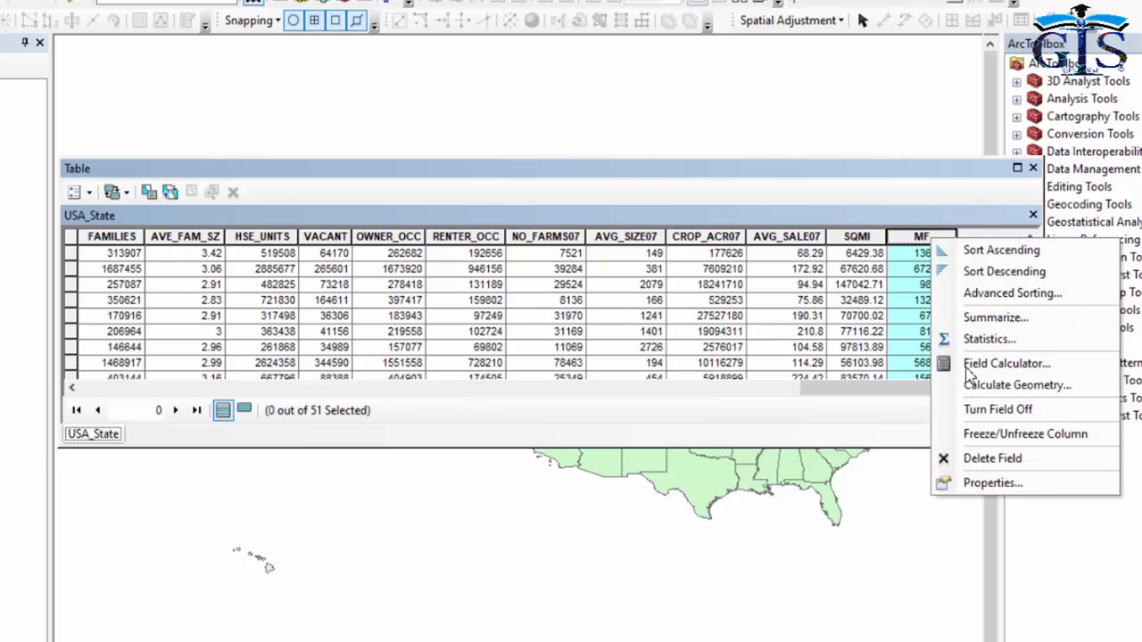
left_click(1021, 487)
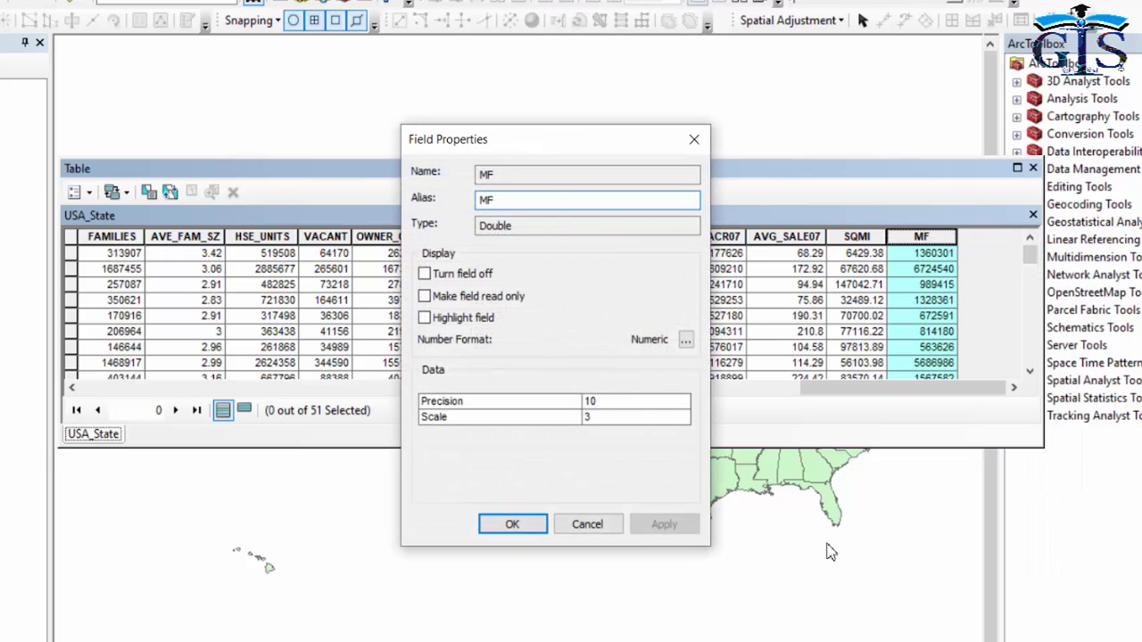
left_click(598, 528)
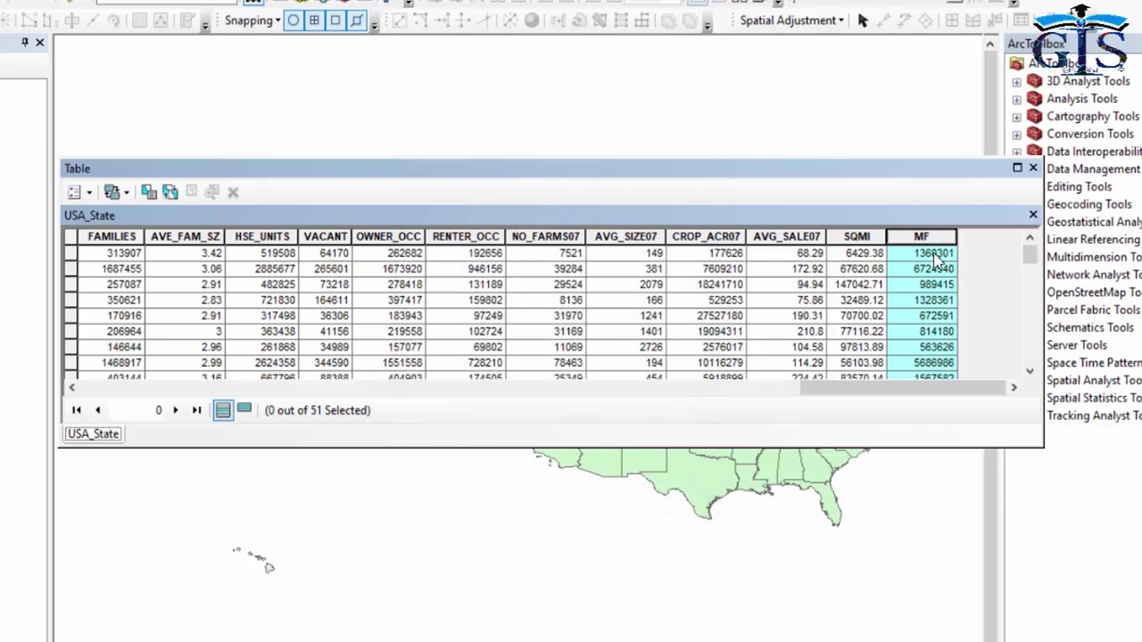
right_click(930, 241)
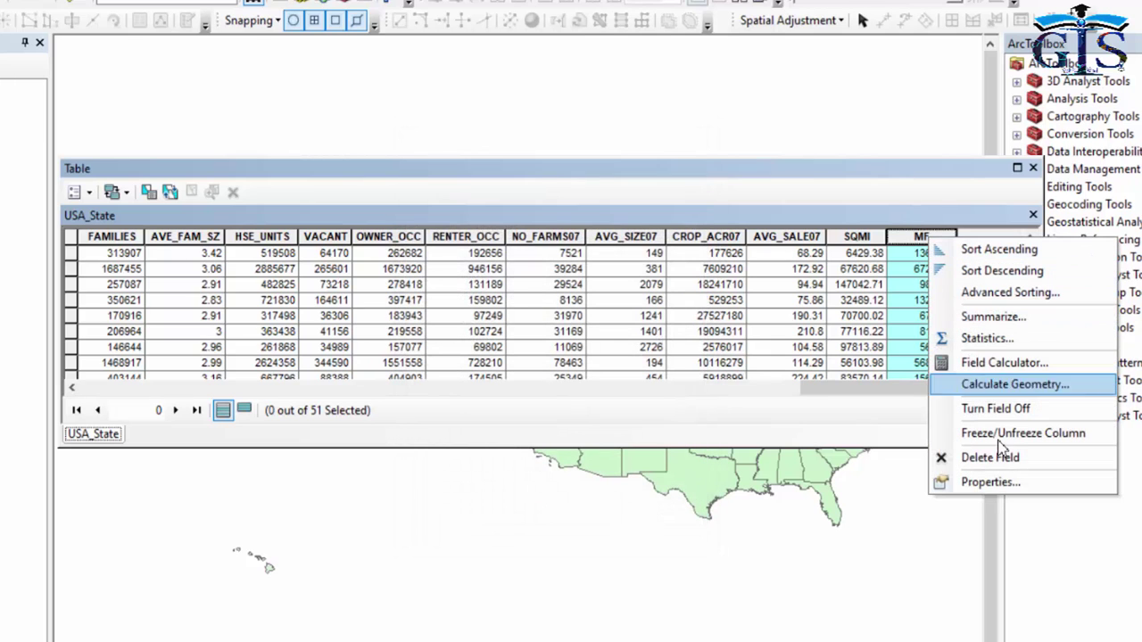
left_click(1009, 480)
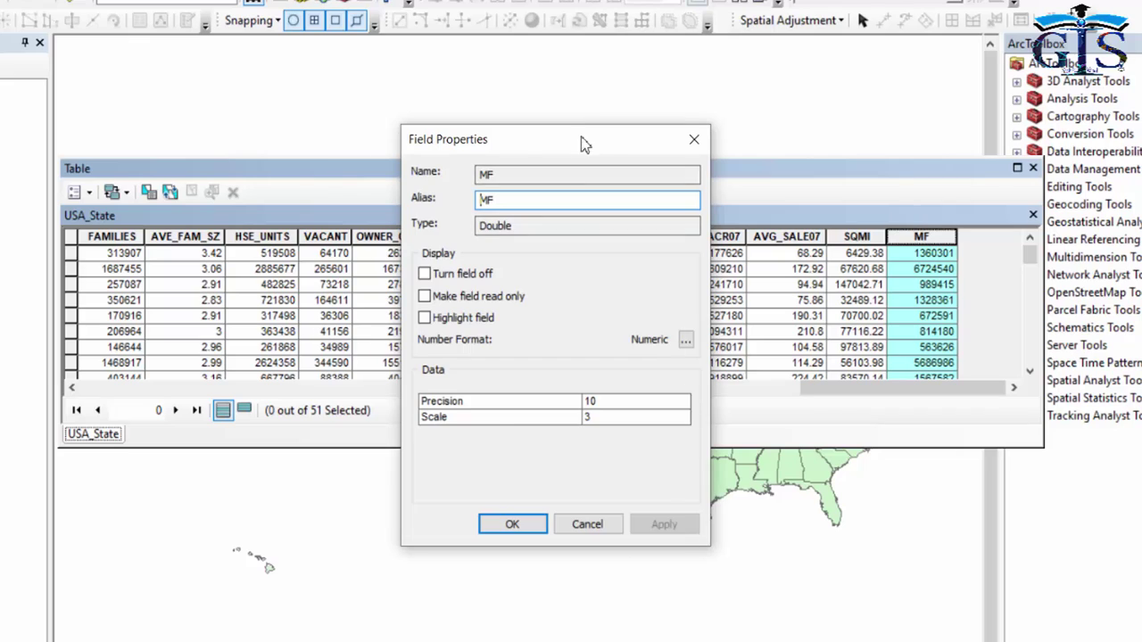
left_click_drag(591, 140, 489, 144)
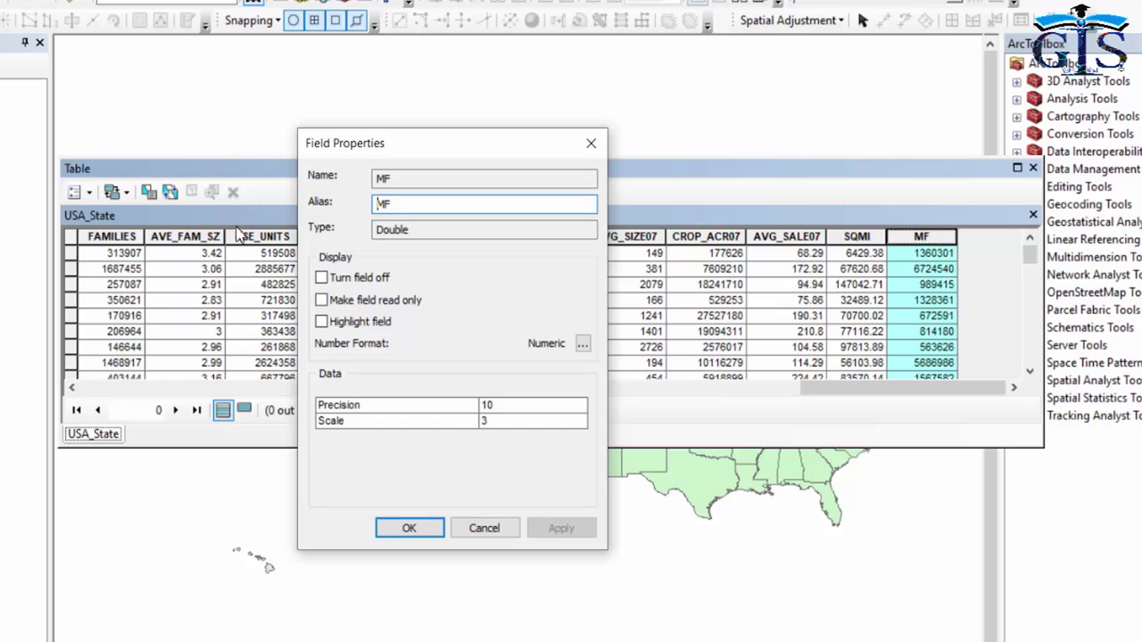
Change the MF alias to 'Male and Female Population', apply it, and widen the MF column.
left_click(389, 206)
key("BackSpace")
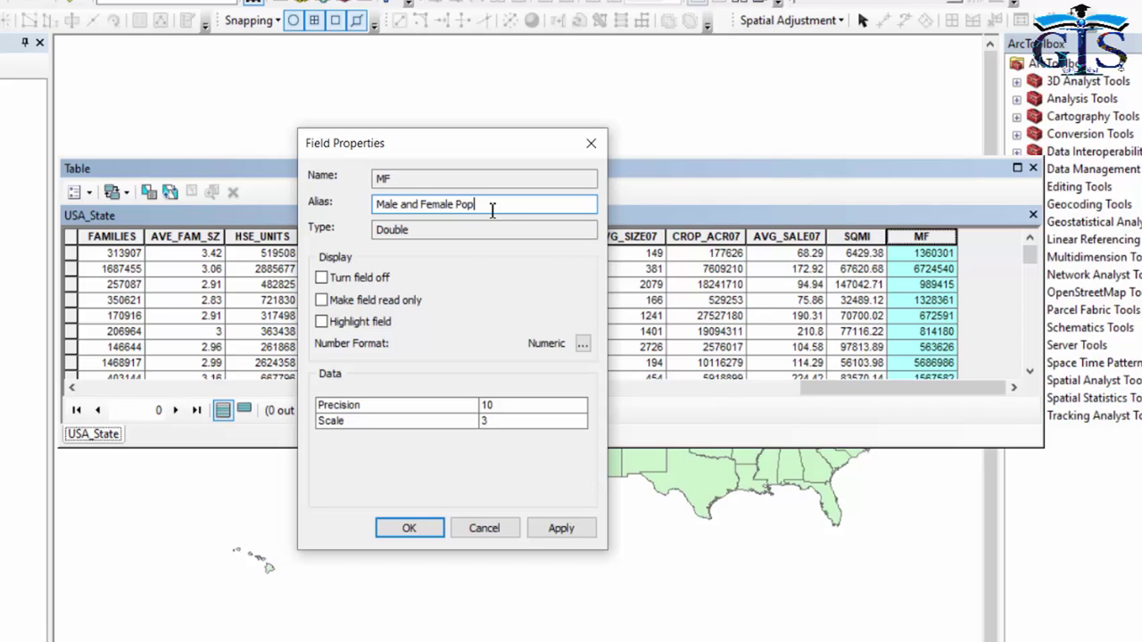
type("ale and Female Population")
left_click(571, 530)
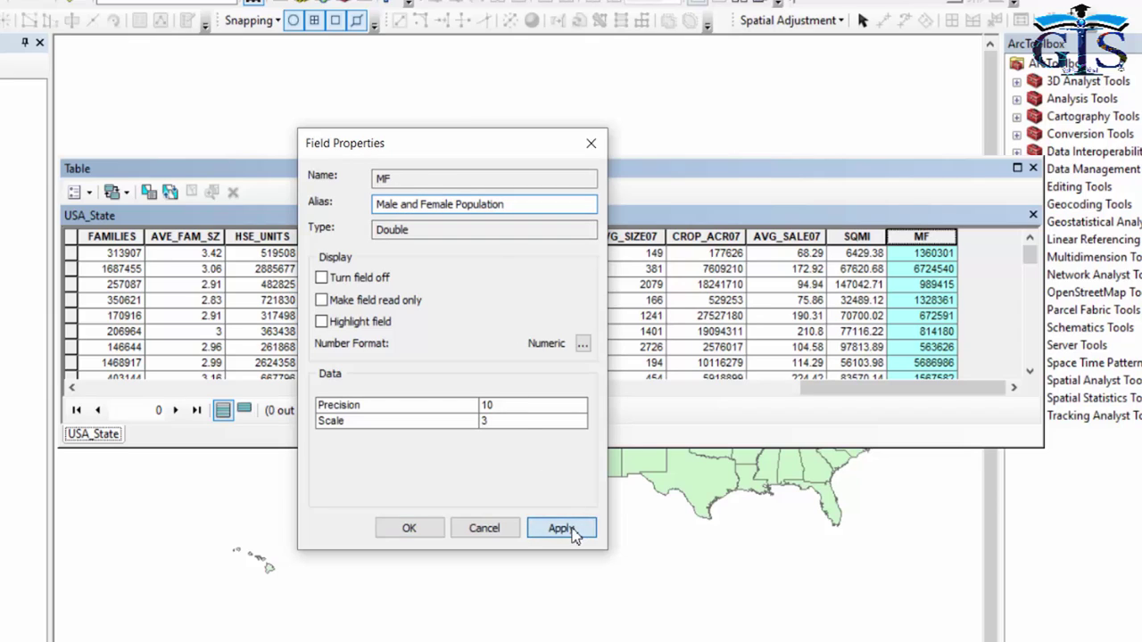
left_click(409, 529)
left_click_drag(958, 237, 997, 237)
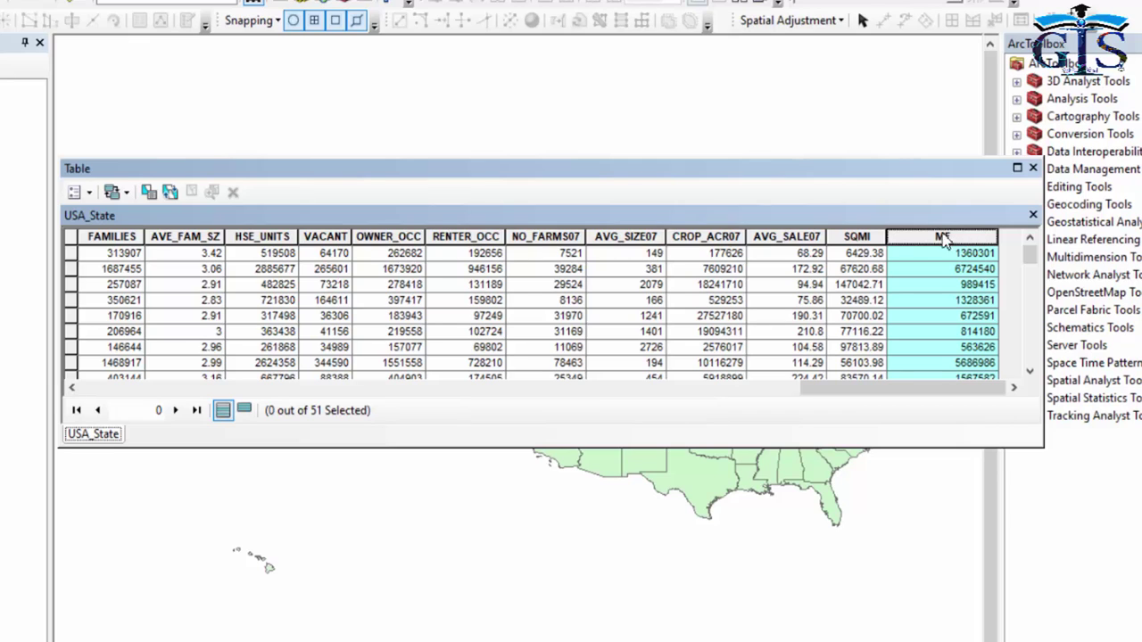
Show field aliases as headings, narrow SQMI and AVG_SALE07, and widen the Male and Female Population column.
left_click(90, 201)
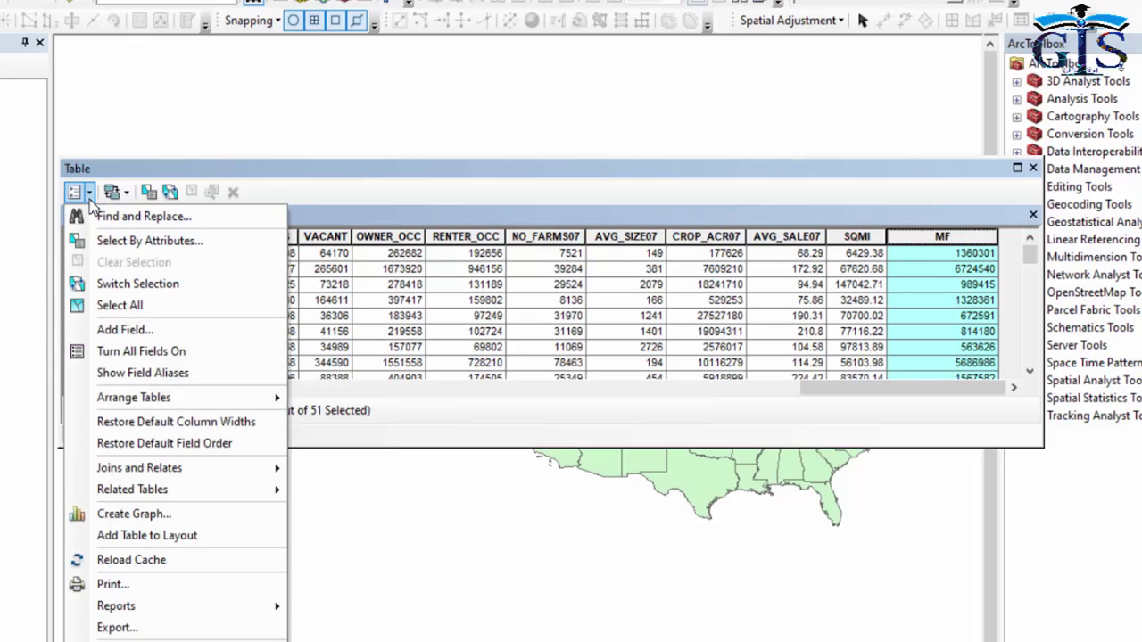
left_click(202, 375)
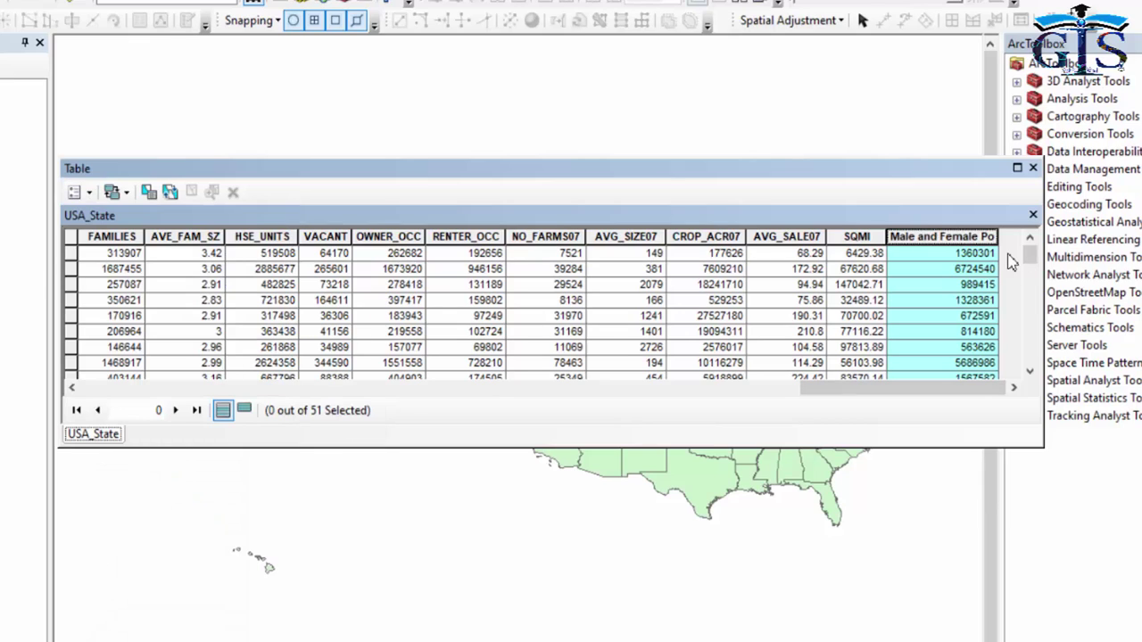
left_click_drag(996, 236, 1014, 236)
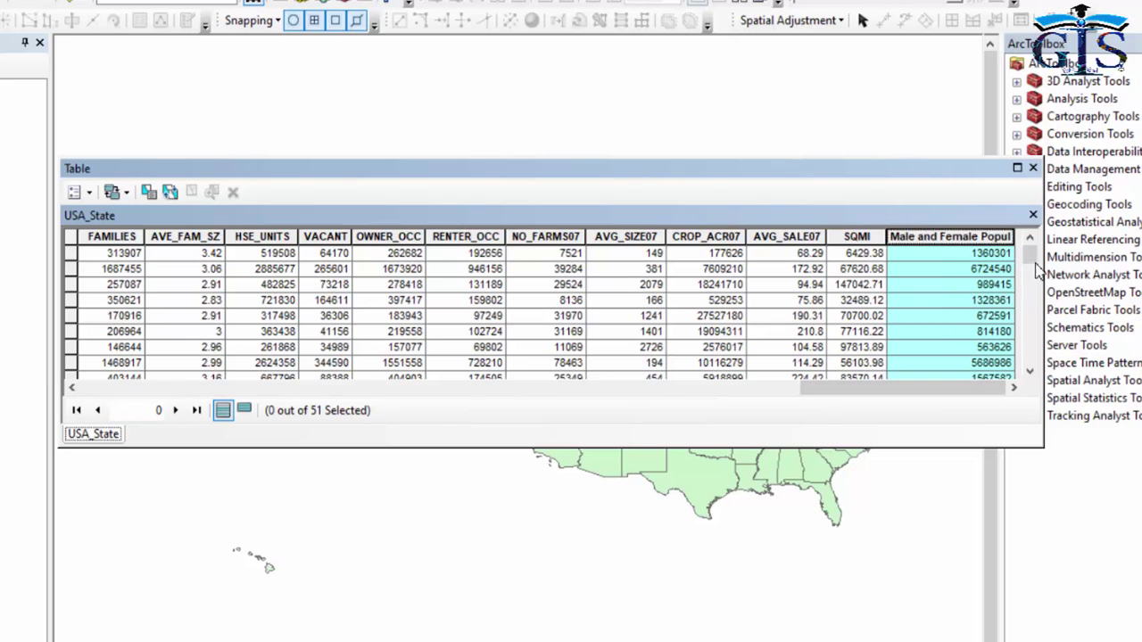
left_click_drag(889, 237, 873, 237)
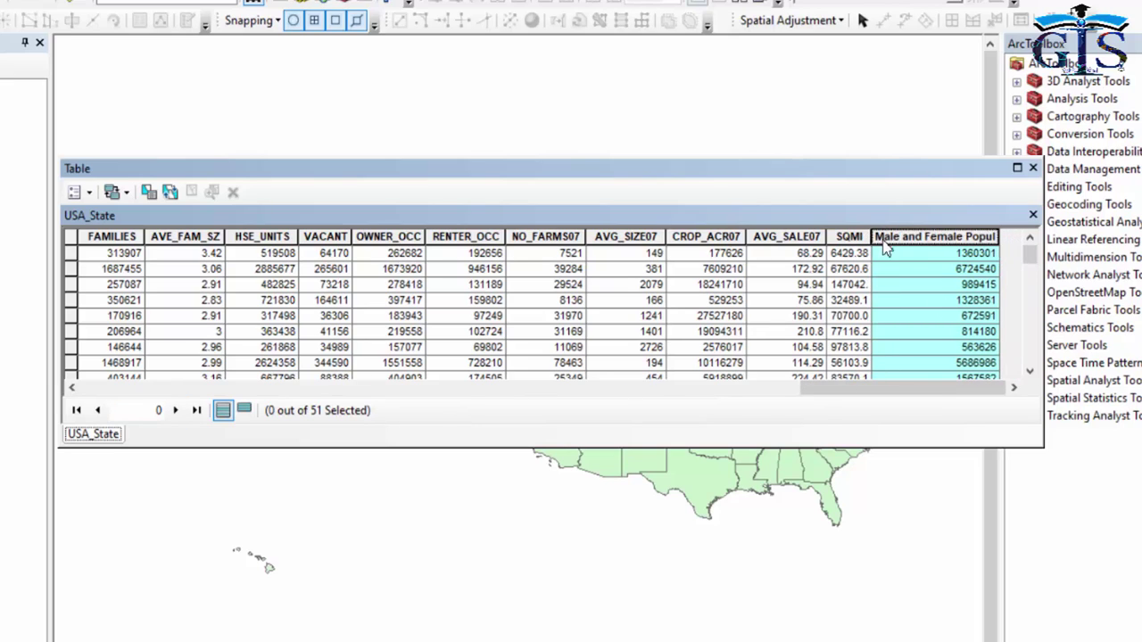
left_click_drag(997, 236, 1017, 237)
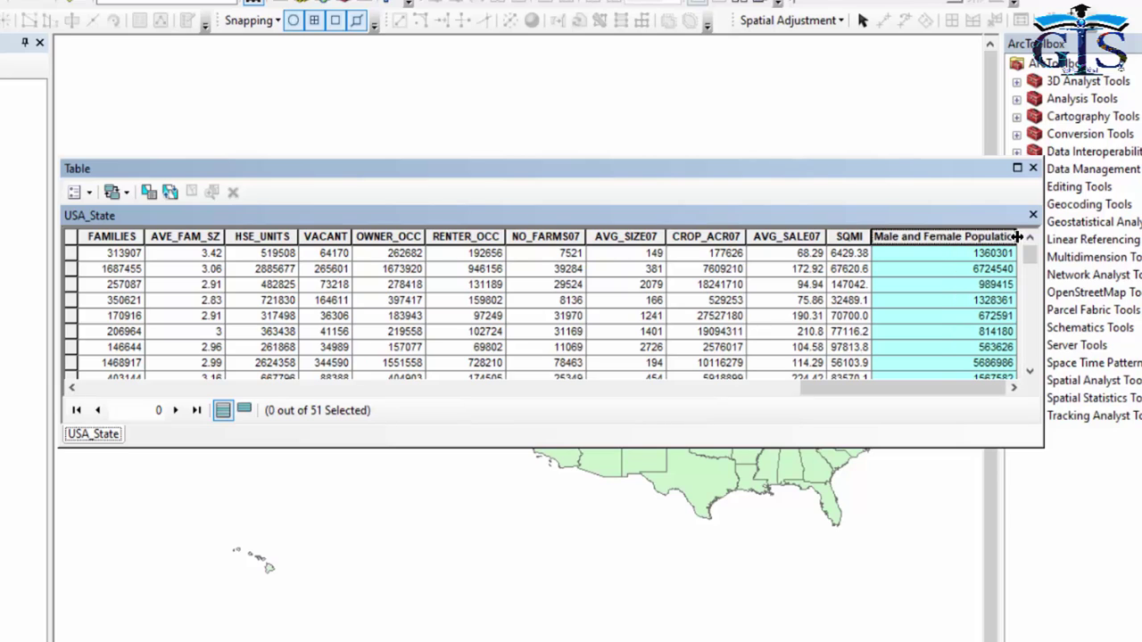
left_click_drag(826, 236, 810, 237)
left_click_drag(1001, 238, 1016, 239)
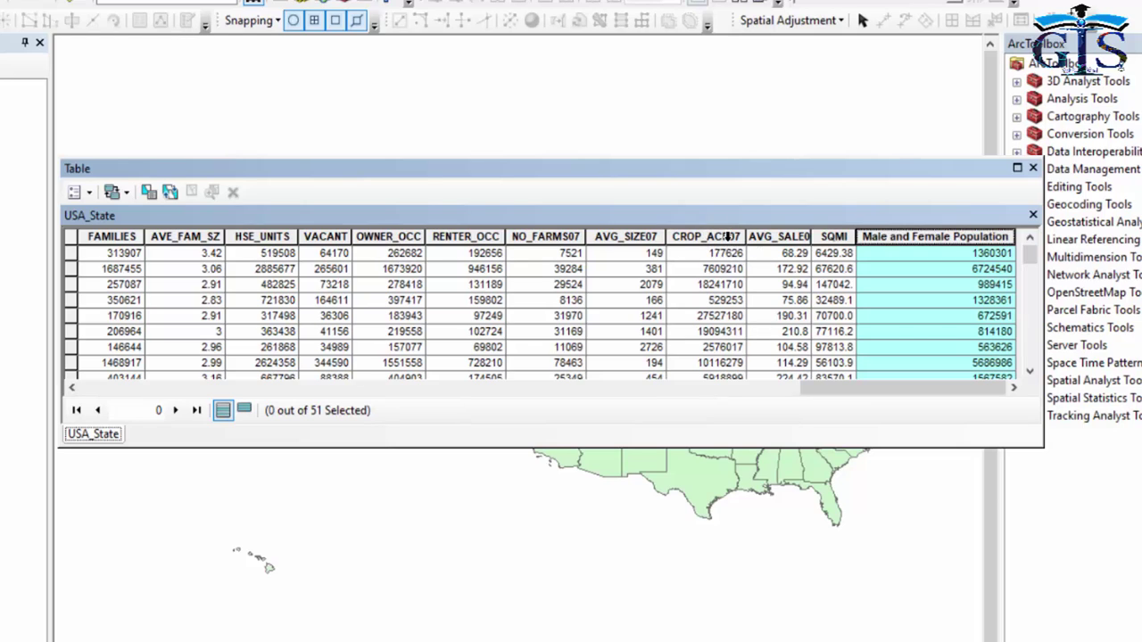
right_click(944, 249)
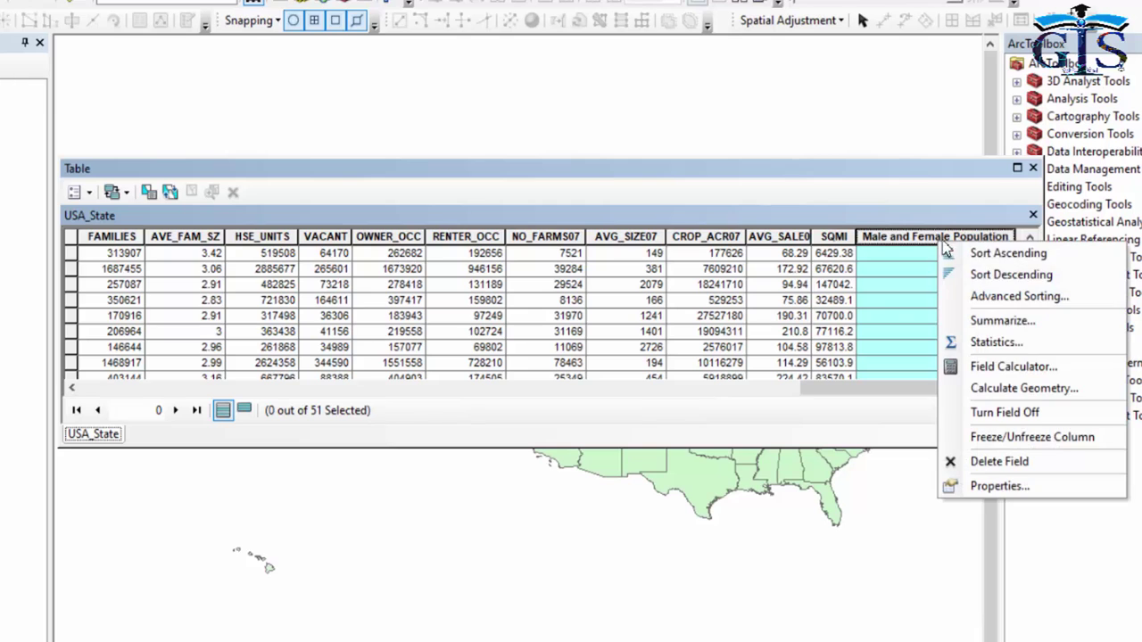
left_click(1000, 366)
left_click(532, 399)
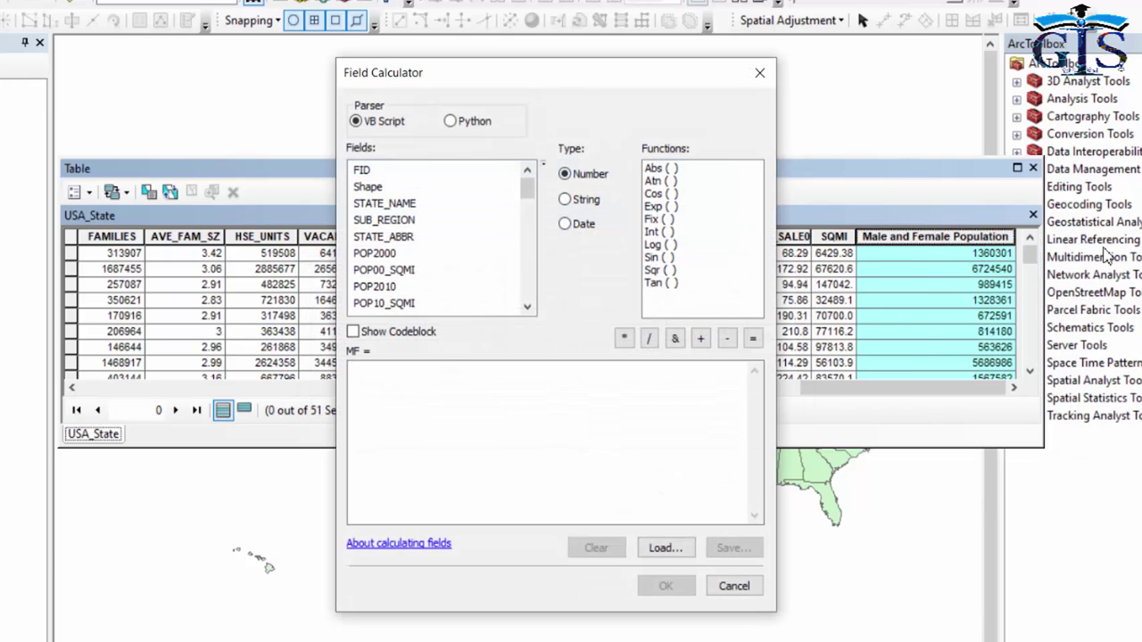
left_click_drag(591, 80, 443, 77)
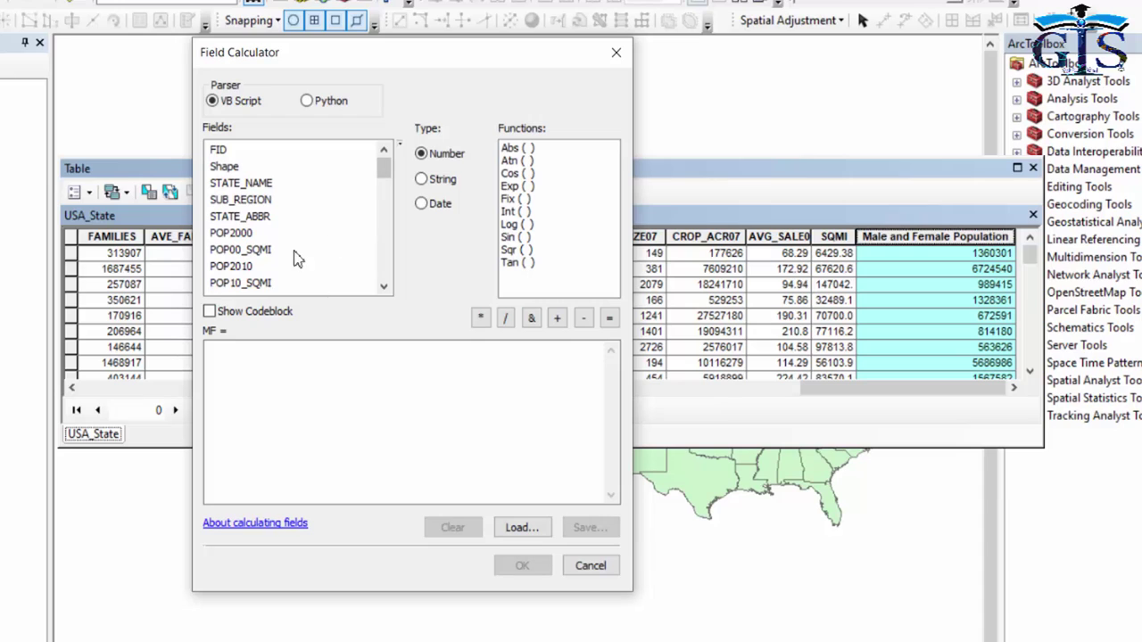
left_click_drag(385, 168, 384, 267)
left_click(218, 284)
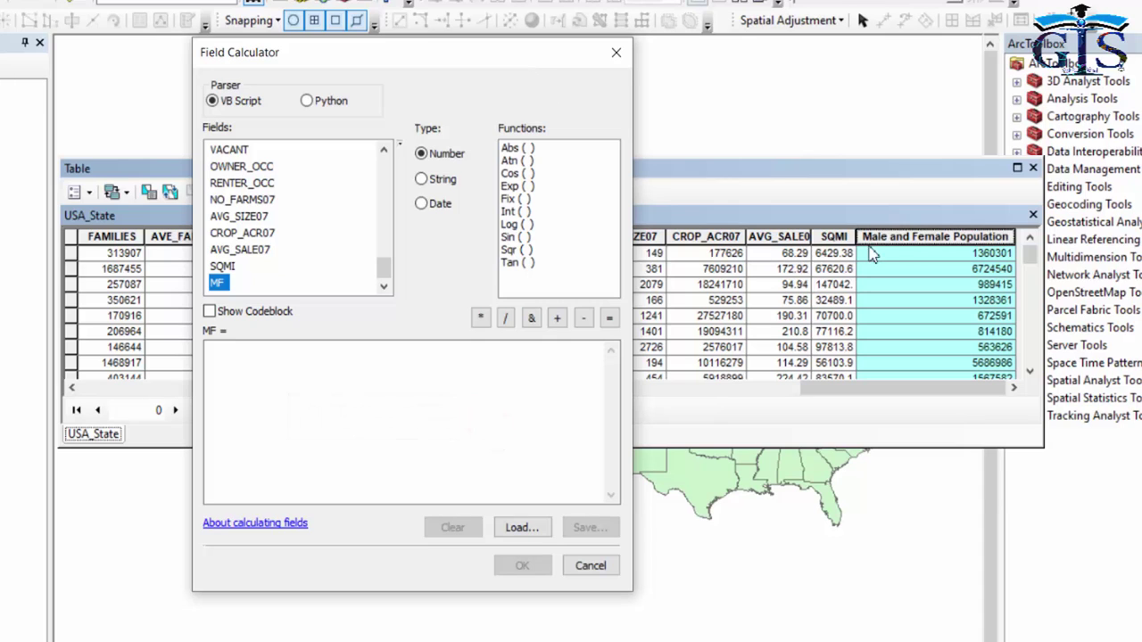
left_click(582, 568)
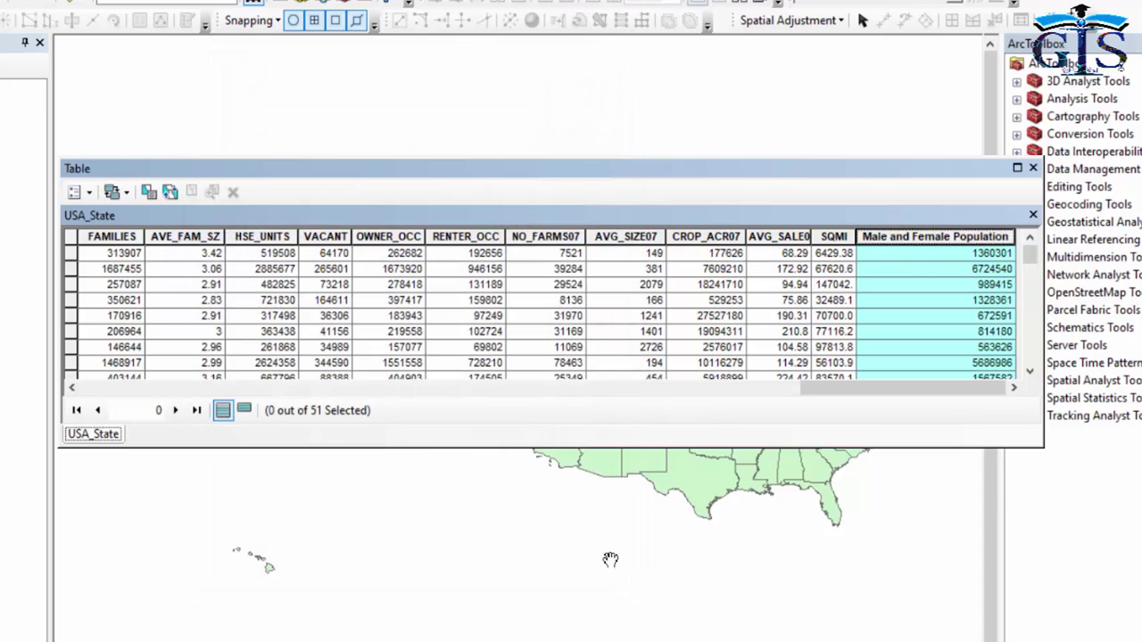
Show real field names instead of aliases and turn on highlighting for the MF field.
left_click(89, 193)
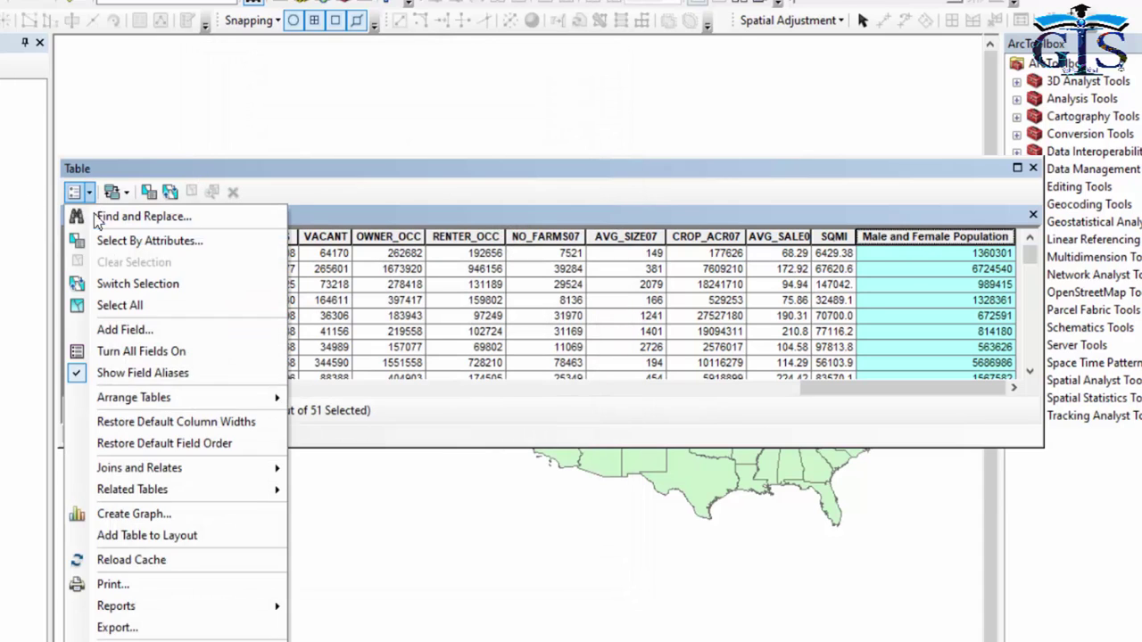
left_click(200, 379)
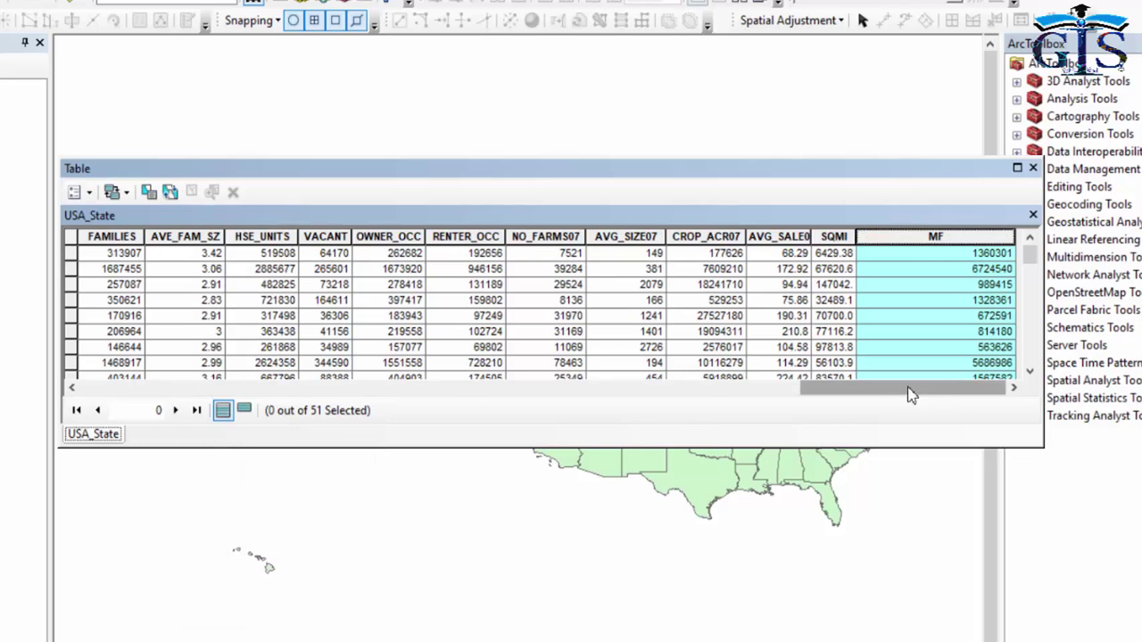
right_click(951, 249)
left_click(1009, 489)
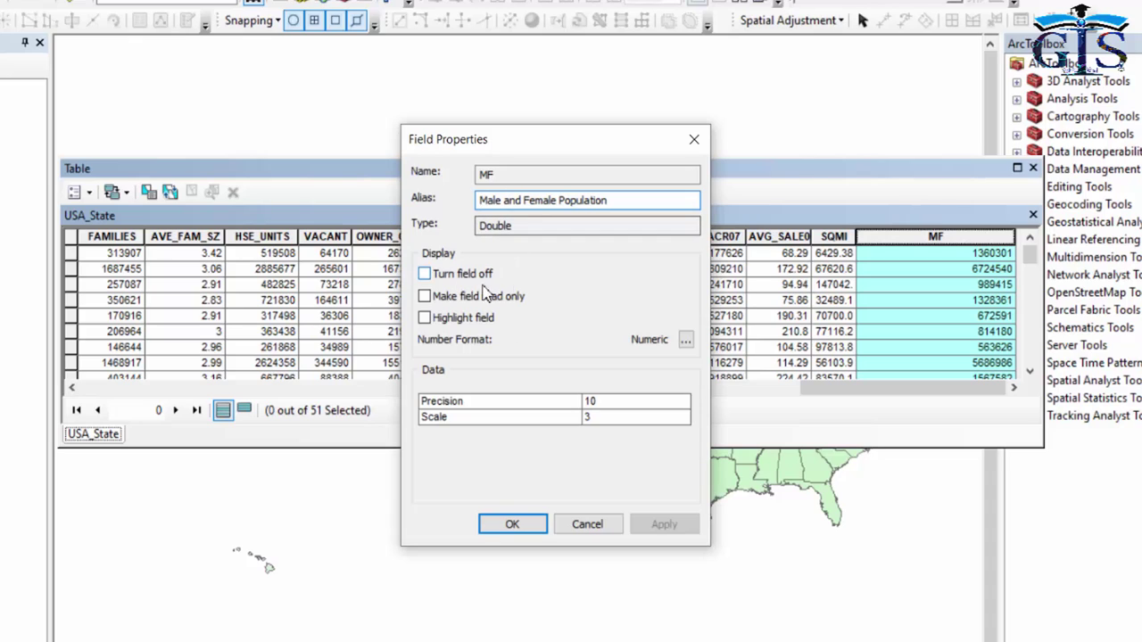
left_click(426, 275)
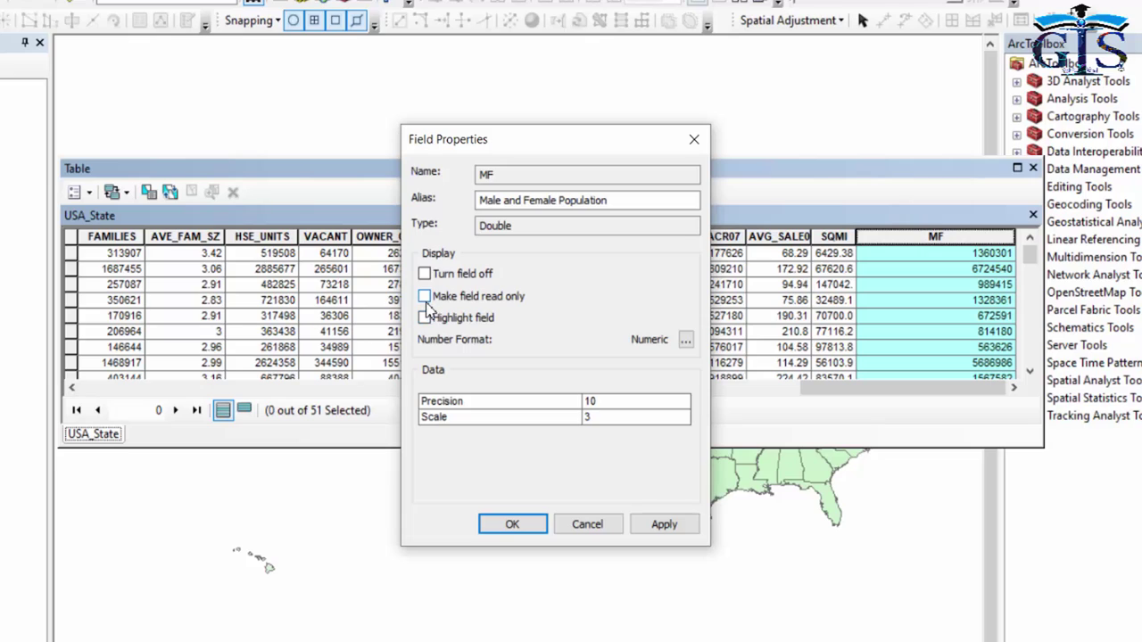
left_click(425, 319)
left_click(660, 527)
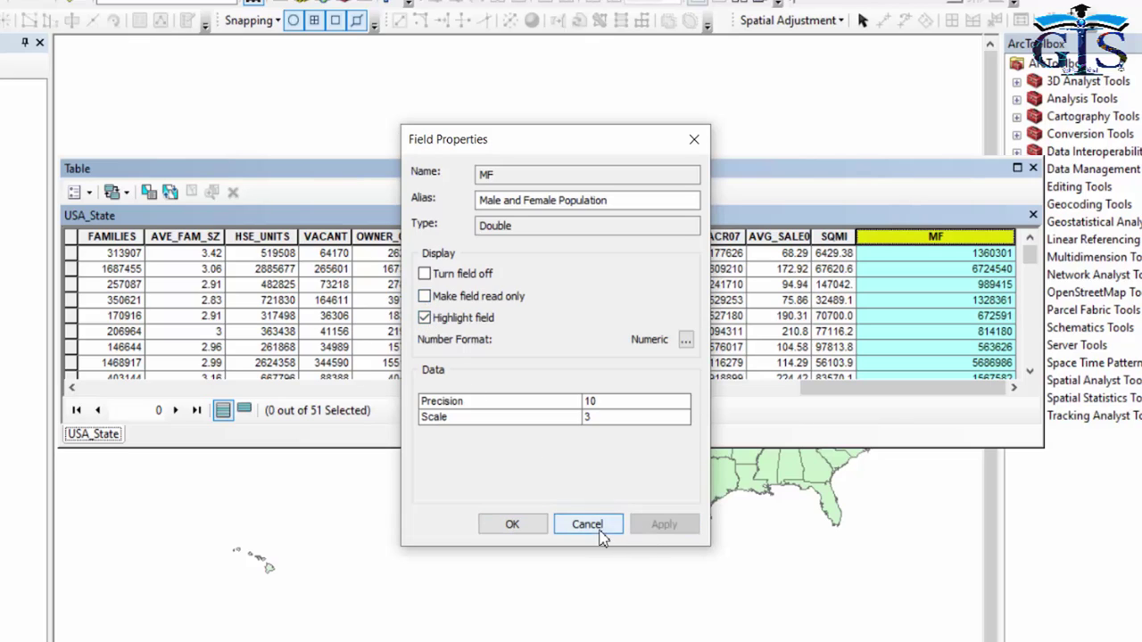
left_click(511, 525)
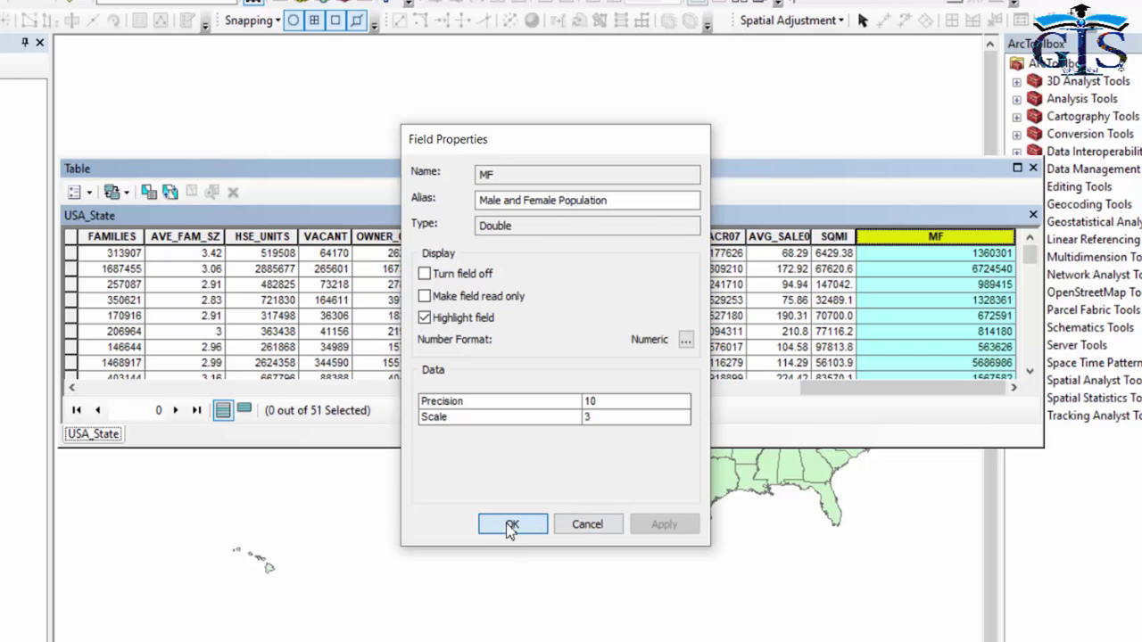
Switch the MF field's highlighting back off and apply the change.
left_click_drag(862, 396, 887, 393)
right_click(938, 247)
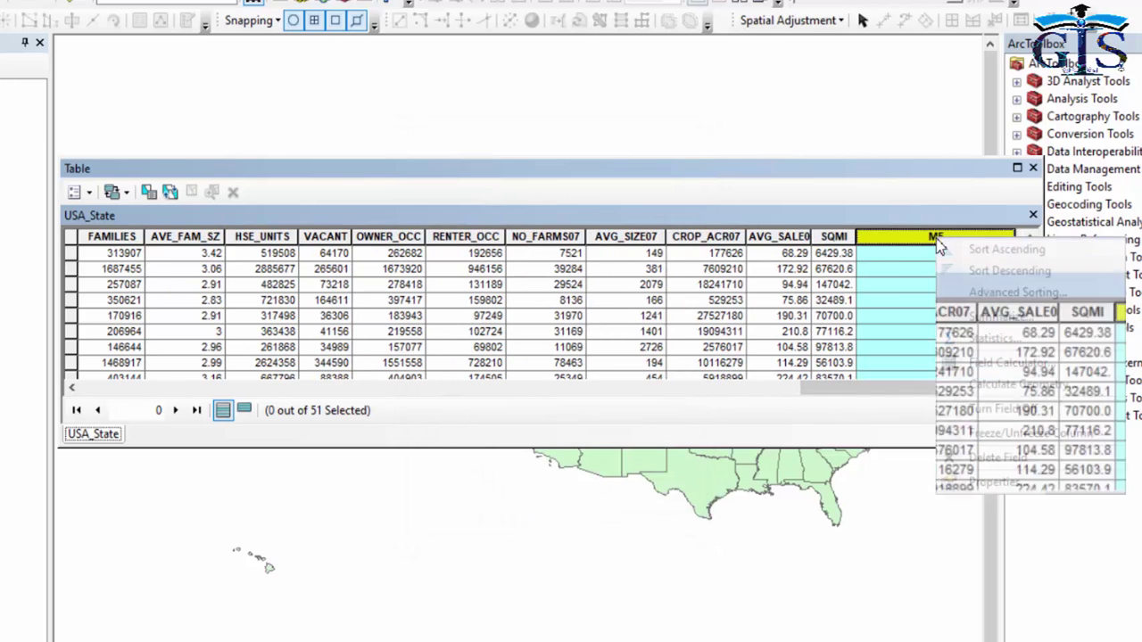
left_click(992, 482)
left_click(424, 319)
left_click(678, 525)
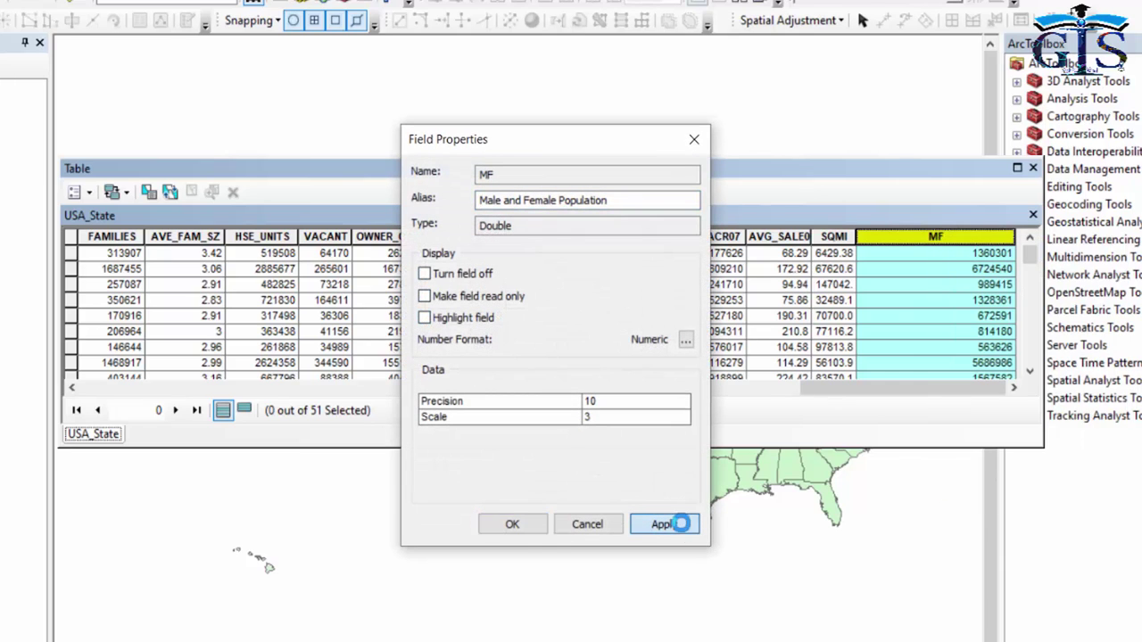
left_click(512, 525)
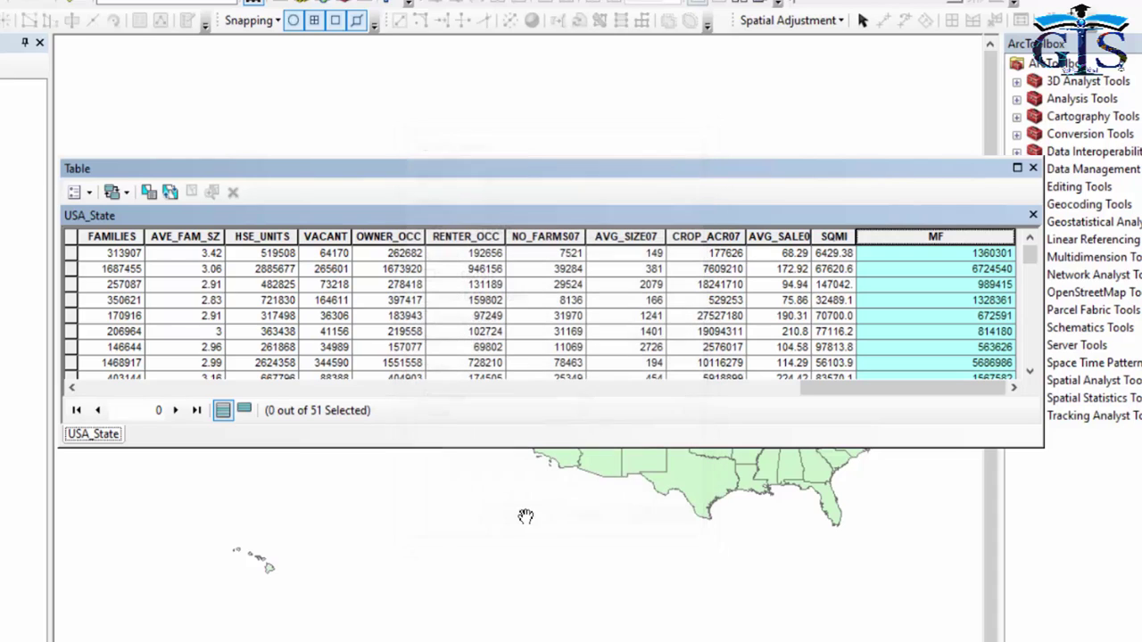